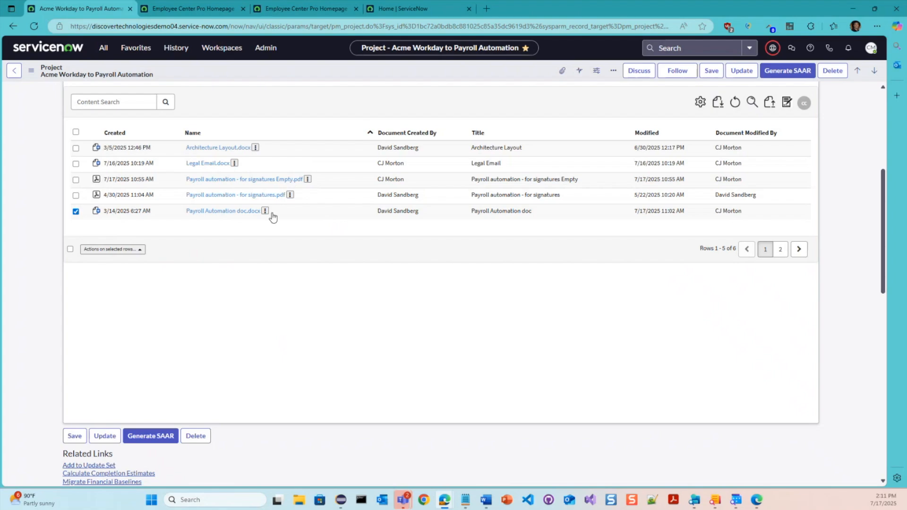
Open the project document "Payroll automation - for signatures Empty.pdf" in its desktop app, allowing the browser to launch OneDrive
{"action": "right_click", "coordinate": [243, 182]}
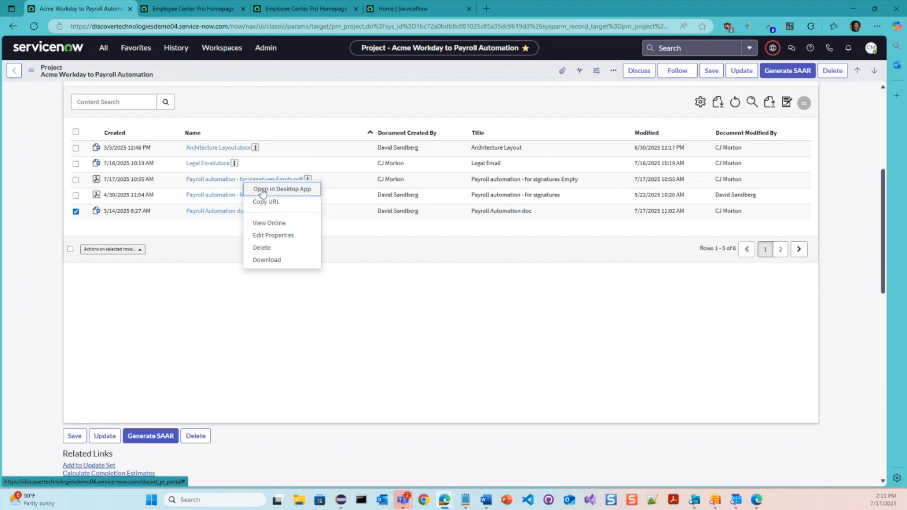
{"action": "left_click", "coordinate": [261, 190]}
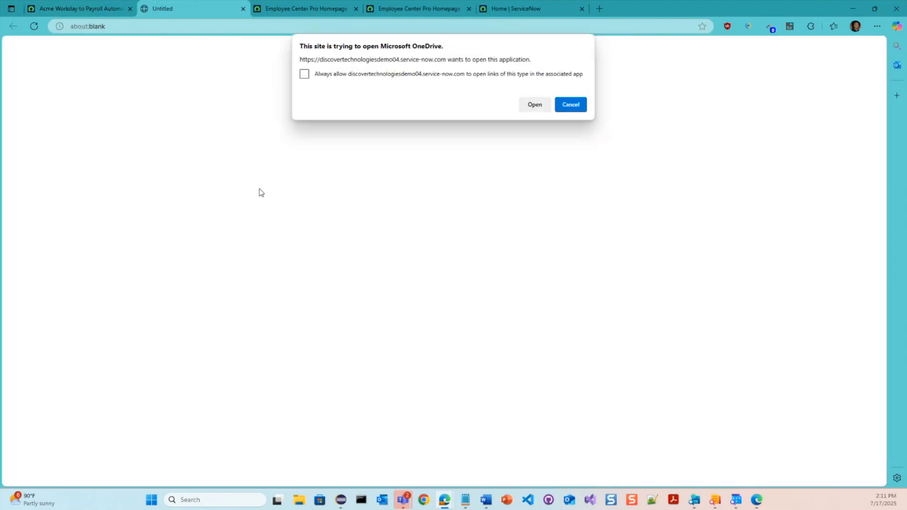
{"action": "left_click", "coordinate": [533, 106]}
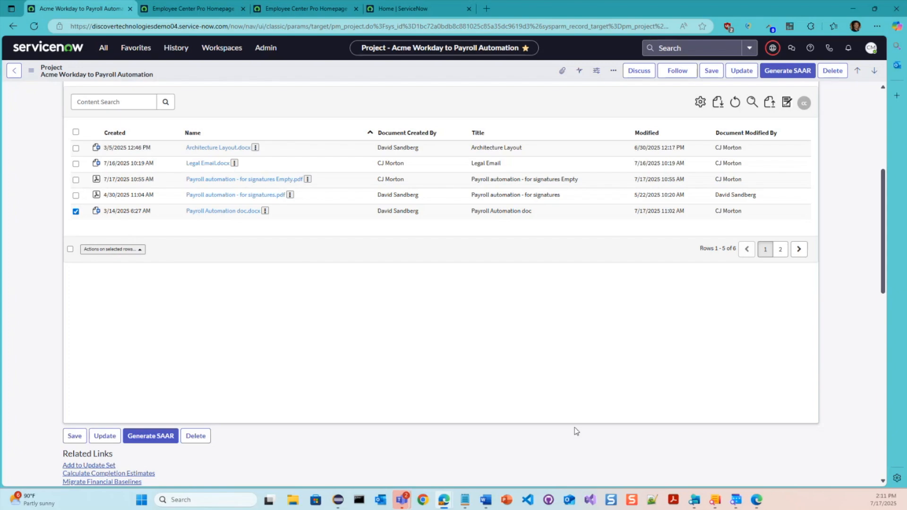
{"action": "scroll", "coordinate": [269, 264], "scroll_direction": "up", "scroll_amount": 2}
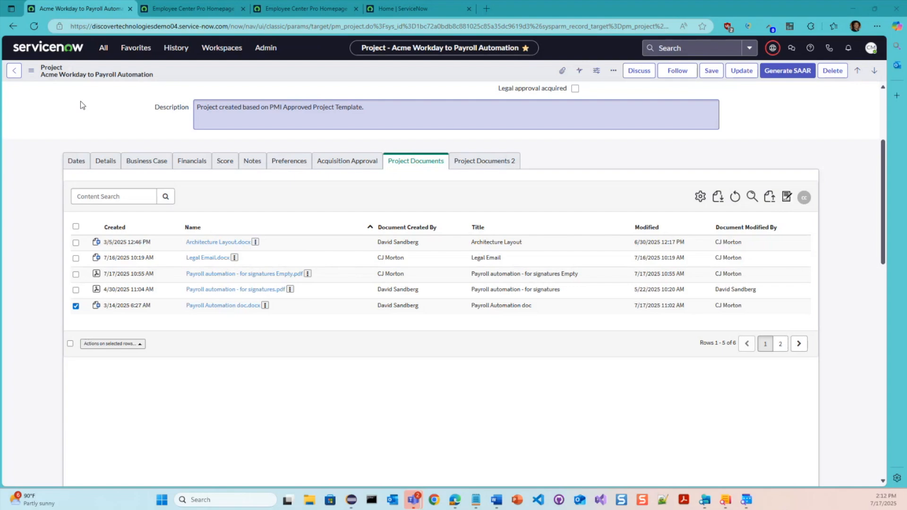
{"action": "right_click", "coordinate": [254, 289]}
{"action": "right_click", "coordinate": [259, 280]}
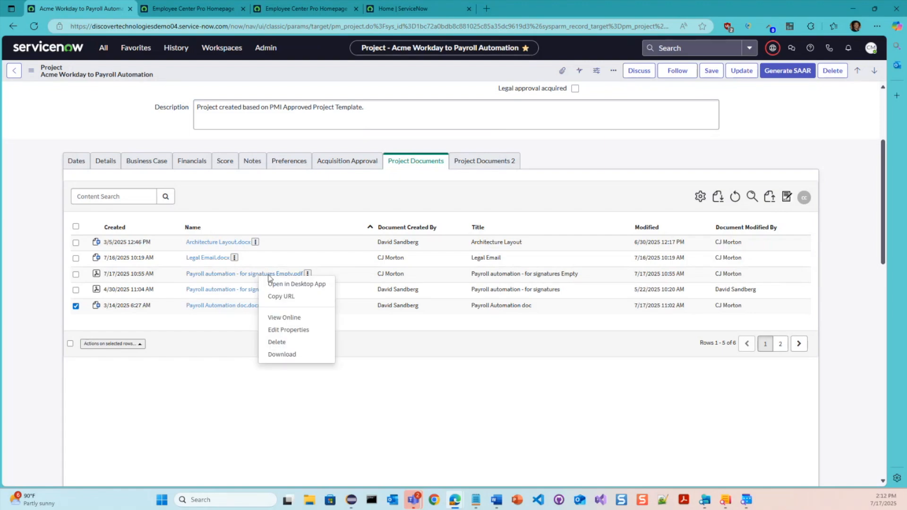
{"action": "left_click", "coordinate": [276, 284]}
{"action": "left_click", "coordinate": [534, 105]}
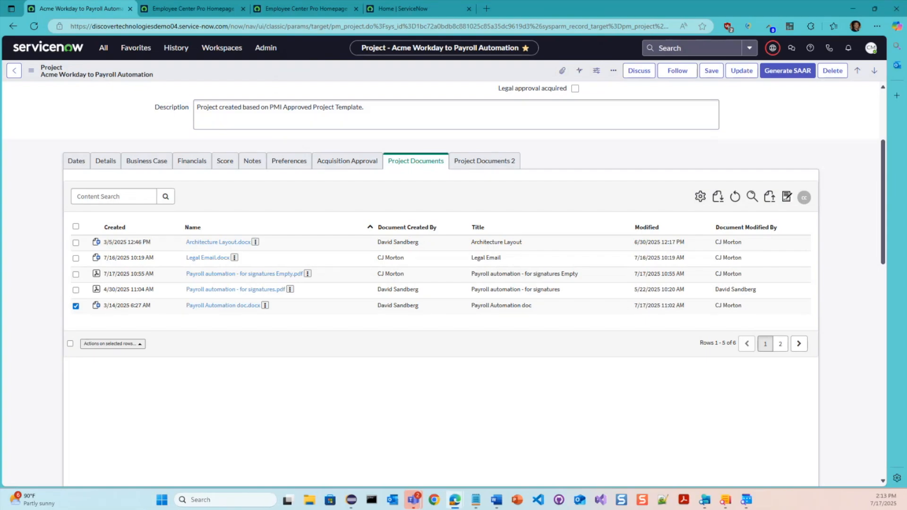
Sign the COO signature field on page 2 with the COO's Windows Digital ID, using the Standard Text appearance
{"action": "scroll", "coordinate": [421, 237], "scroll_direction": "down", "scroll_amount": 15}
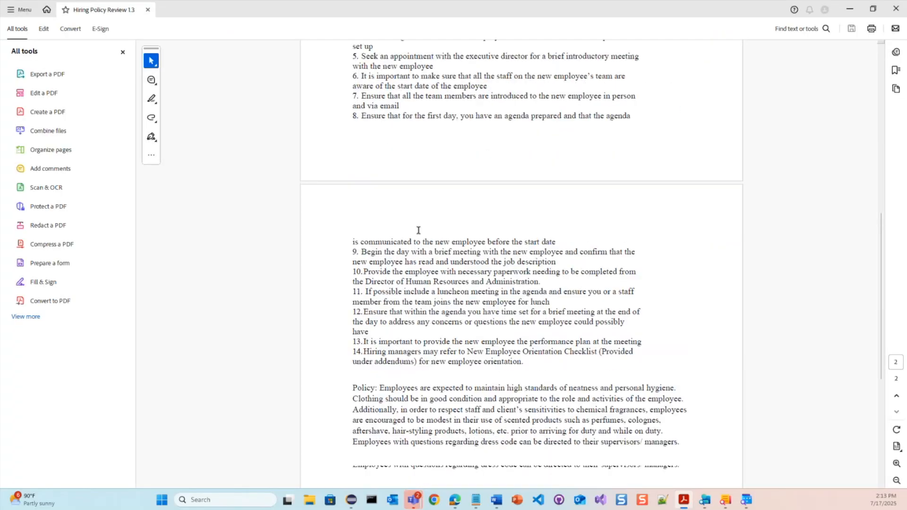
{"action": "left_click", "coordinate": [398, 360]}
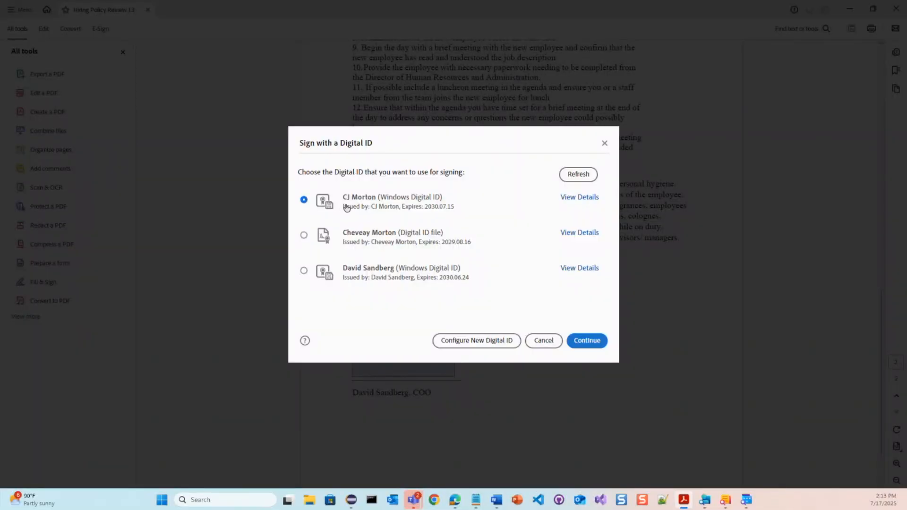
{"action": "left_click", "coordinate": [405, 276]}
{"action": "left_click", "coordinate": [587, 340]}
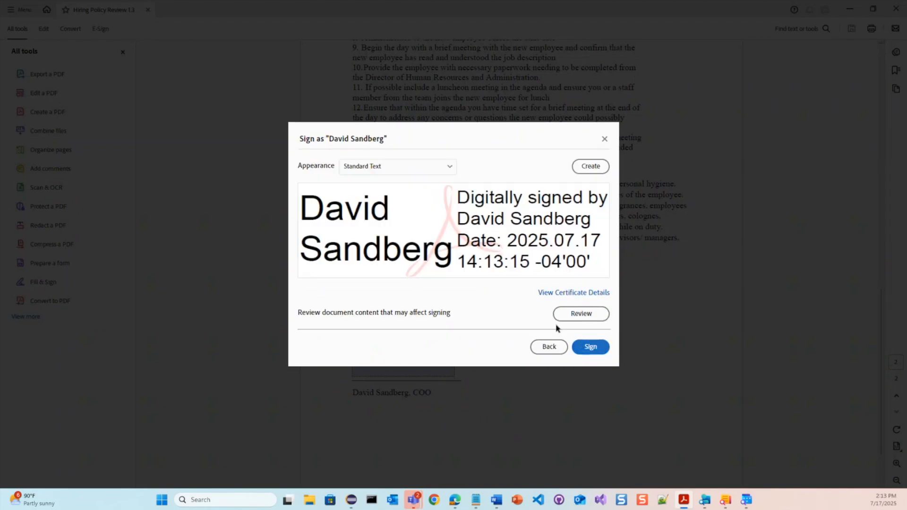
{"action": "left_click", "coordinate": [588, 346]}
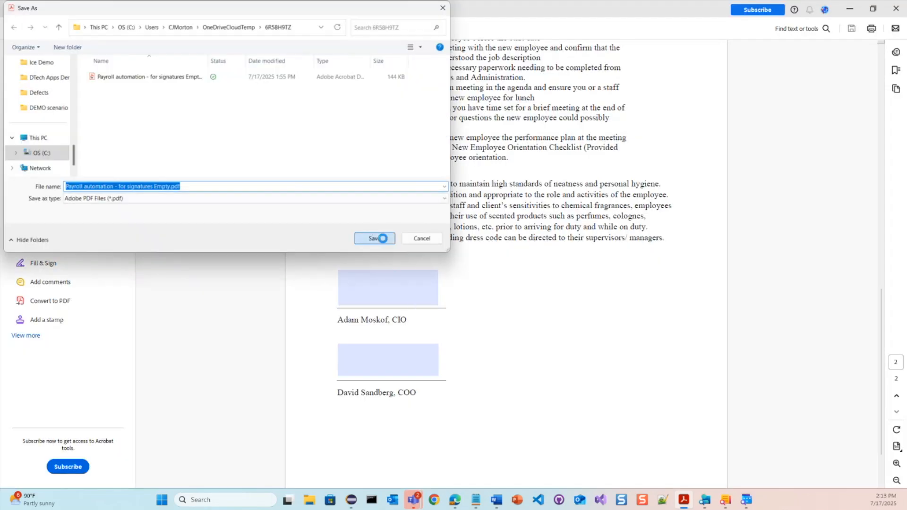
Save the signed PDF over the original file "Payroll automation - for signatures Empty.pdf" and close Acrobat
{"action": "left_click", "coordinate": [384, 242]}
{"action": "left_click", "coordinate": [489, 254]}
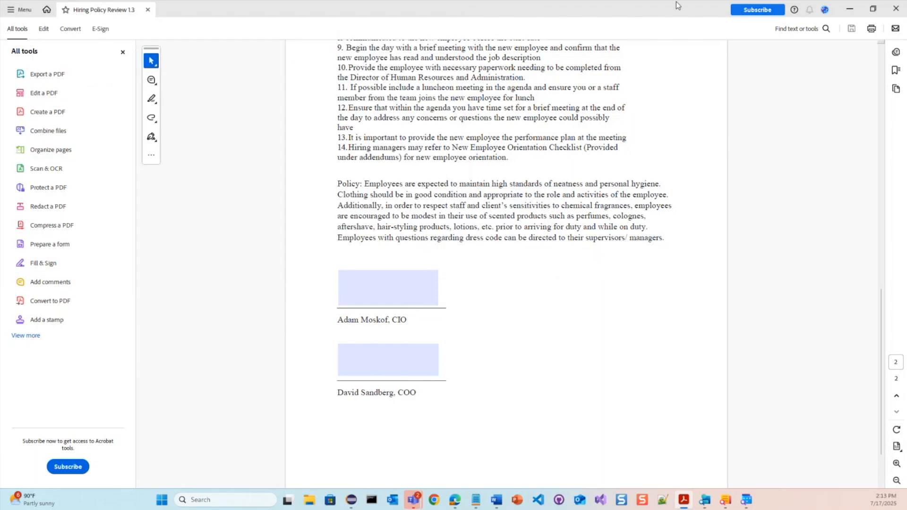
{"action": "left_click", "coordinate": [894, 8]}
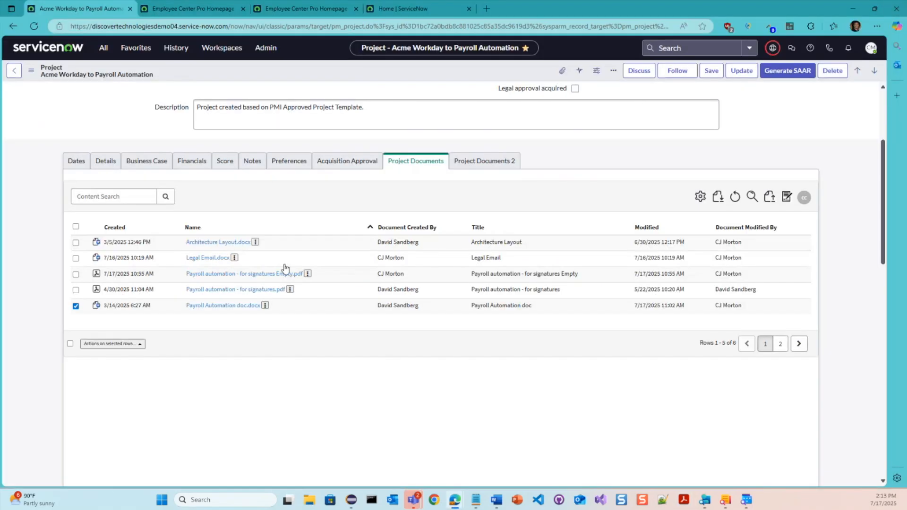
View the signed "Payroll automation - for signatures Empty.pdf" online to check the COO signature and its SharePoint address, and close it
{"action": "left_click", "coordinate": [246, 274]}
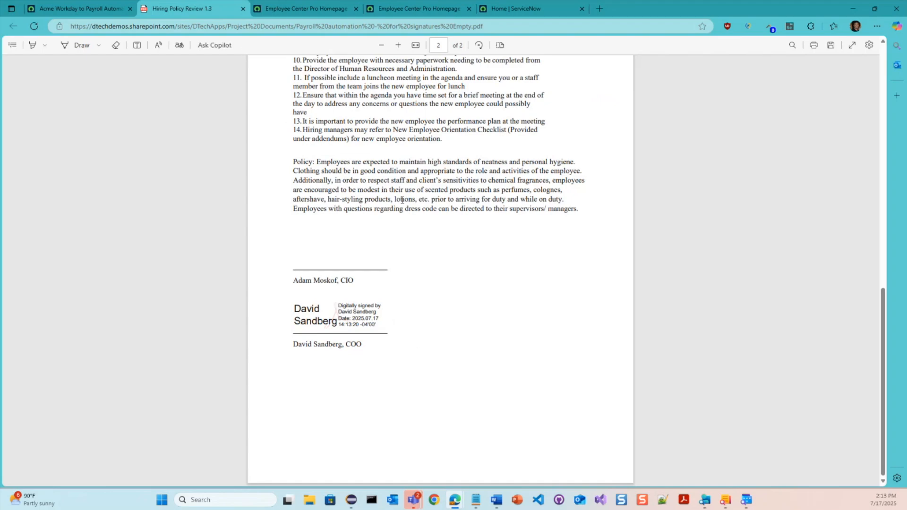
{"action": "double_click", "coordinate": [160, 26]}
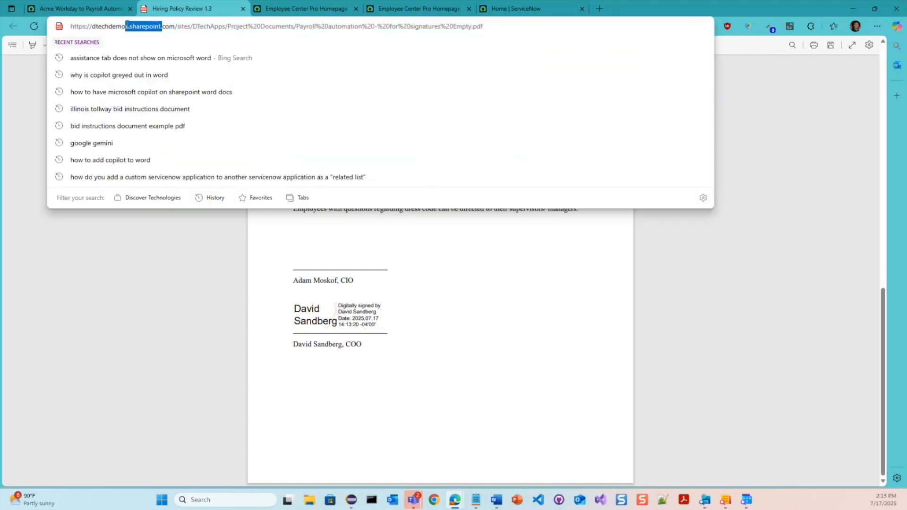
{"action": "key", "text": "ctrl+w"}
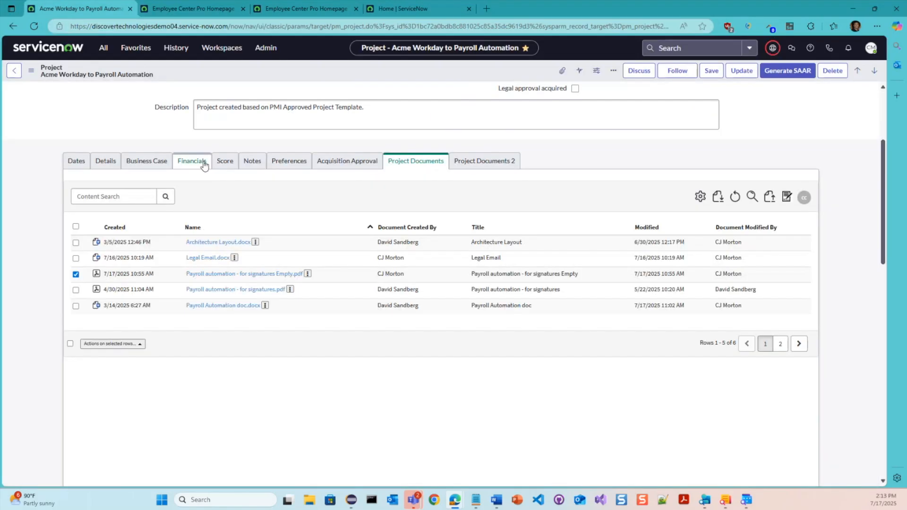
Search the Employee Center for "Policy"
{"action": "left_click", "coordinate": [209, 6]}
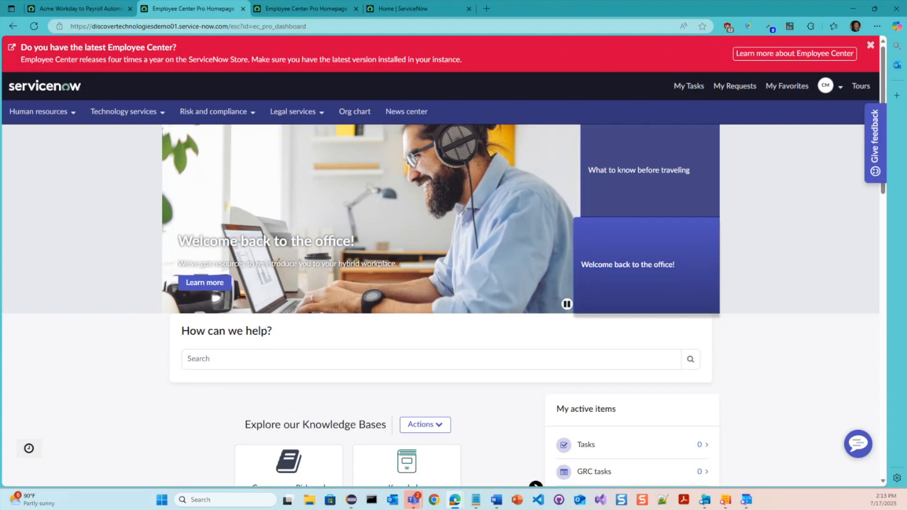
{"action": "key", "text": "ctrl+1"}
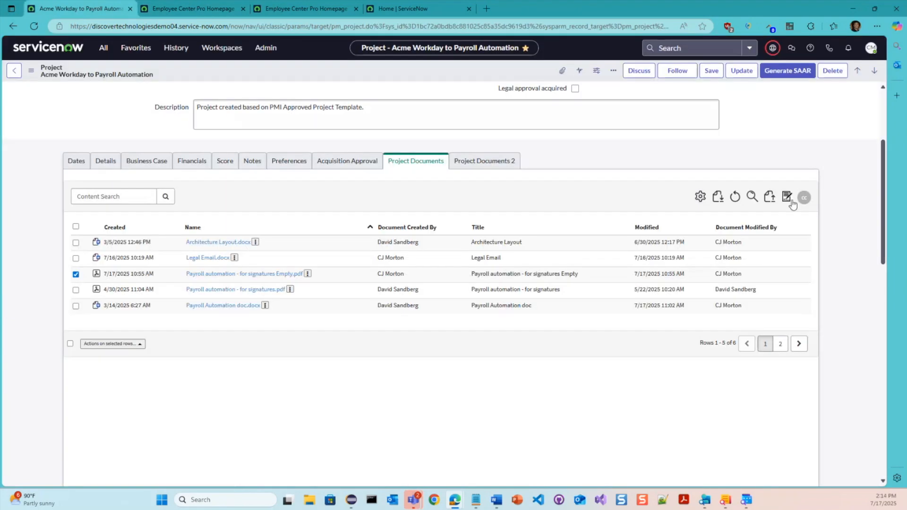
{"action": "key", "text": "ctrl+2"}
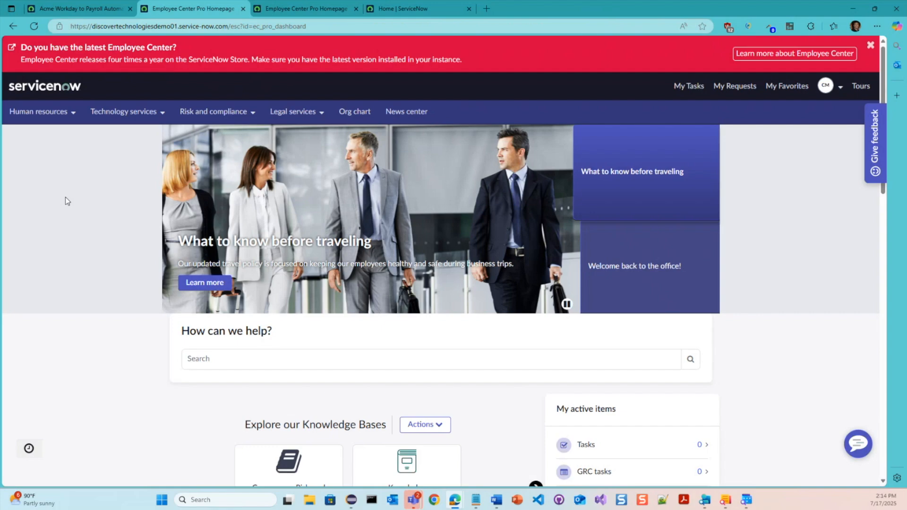
{"action": "scroll", "coordinate": [241, 235], "scroll_direction": "down", "scroll_amount": 3}
{"action": "left_click", "coordinate": [249, 218]}
{"action": "type", "text": "Policy"}
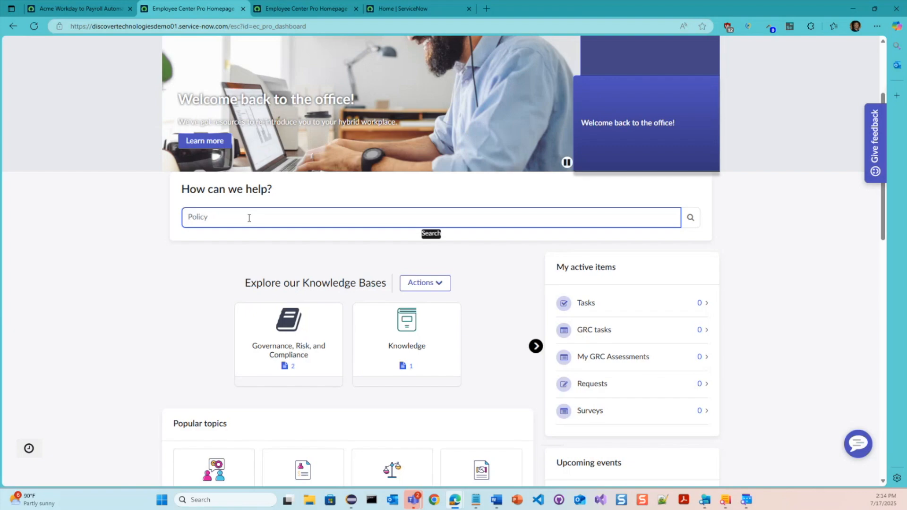
{"action": "key", "text": "Return"}
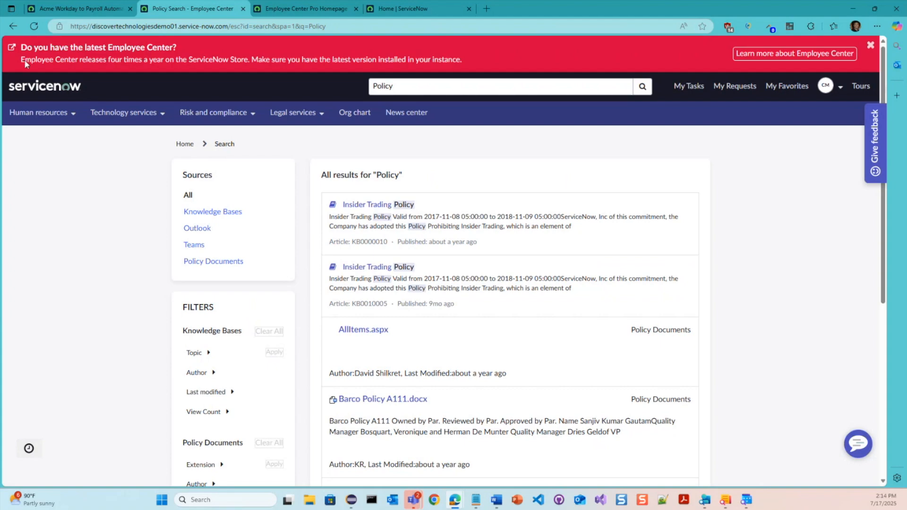
Open the "IT for IT" popular topic from the other open Employee Center Pro homepage
{"action": "mouse_move", "coordinate": [317, 19]}
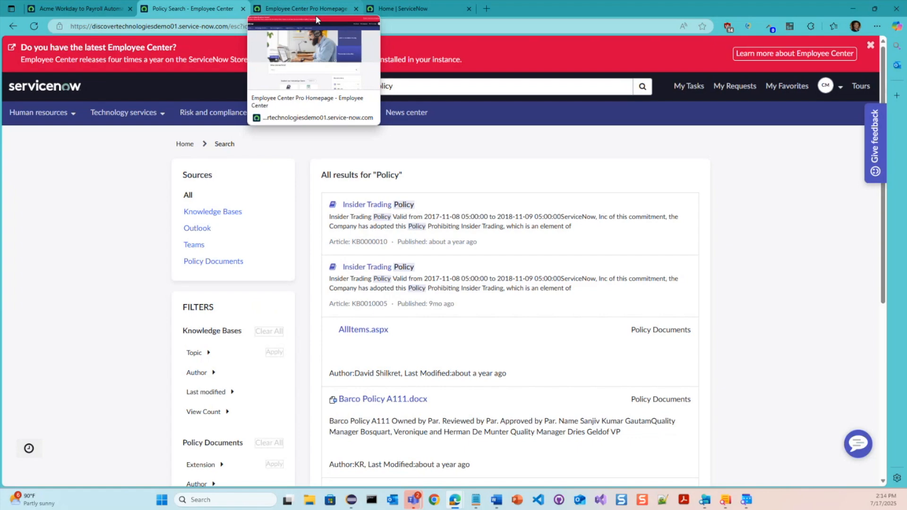
{"action": "left_click", "coordinate": [302, 7]}
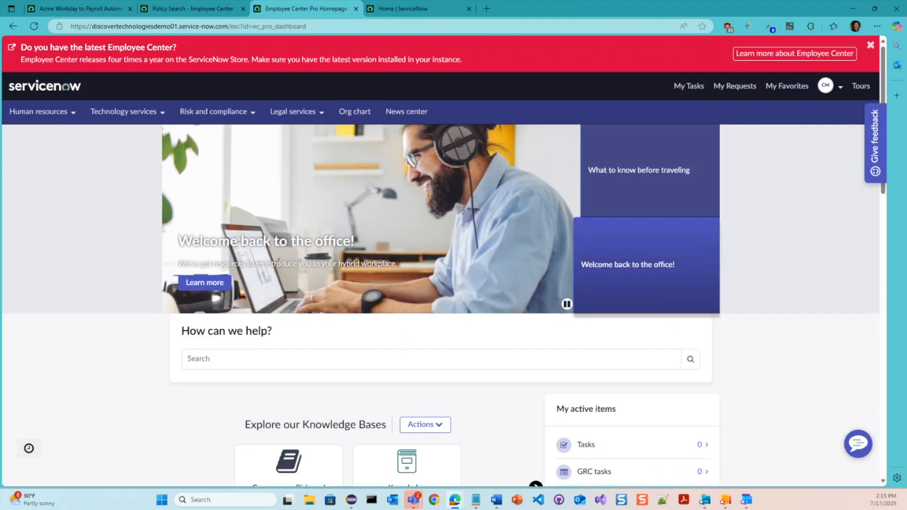
{"action": "scroll", "coordinate": [244, 309], "scroll_direction": "down", "scroll_amount": 7}
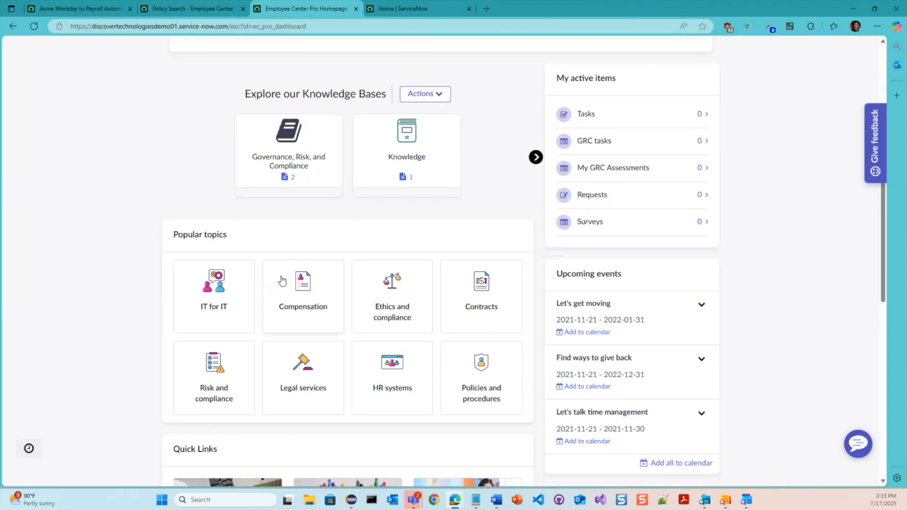
{"action": "left_click", "coordinate": [216, 280]}
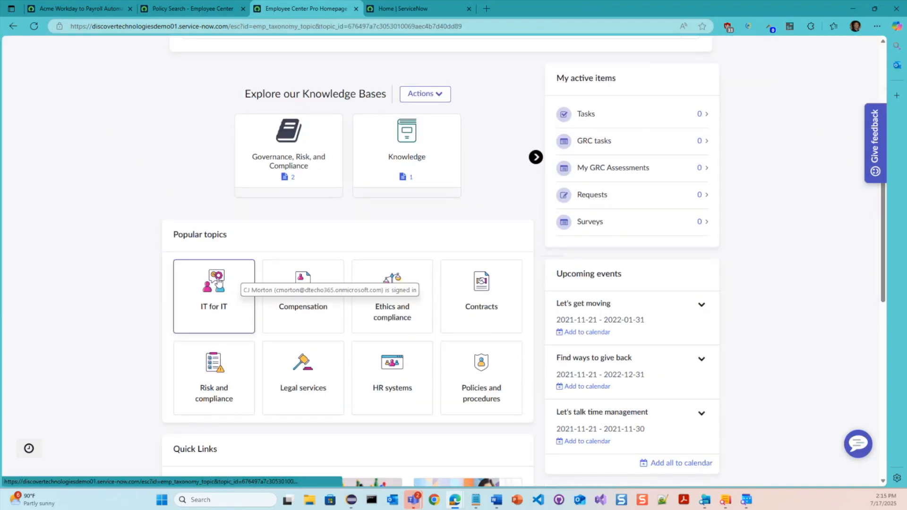
Load the full list of IT for IT support resources and look through the available request forms
{"action": "scroll", "coordinate": [257, 265], "scroll_direction": "down", "scroll_amount": 5}
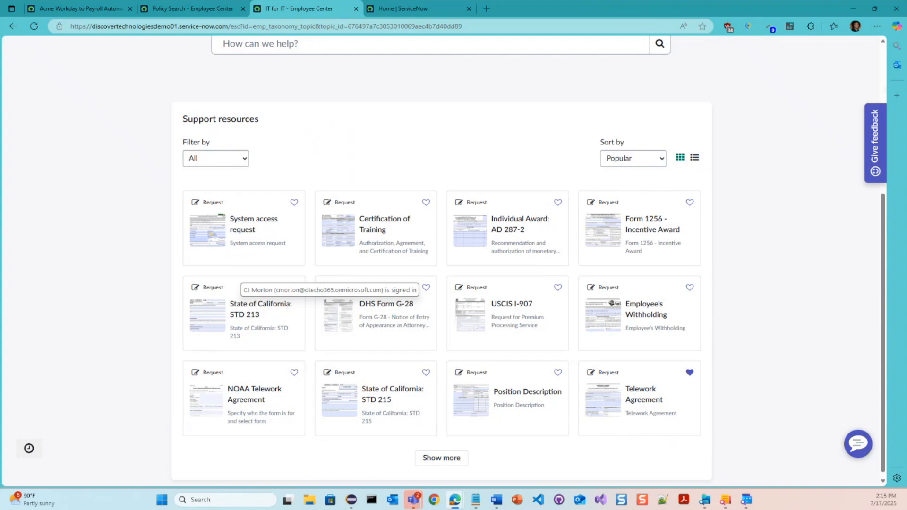
{"action": "left_click", "coordinate": [432, 457]}
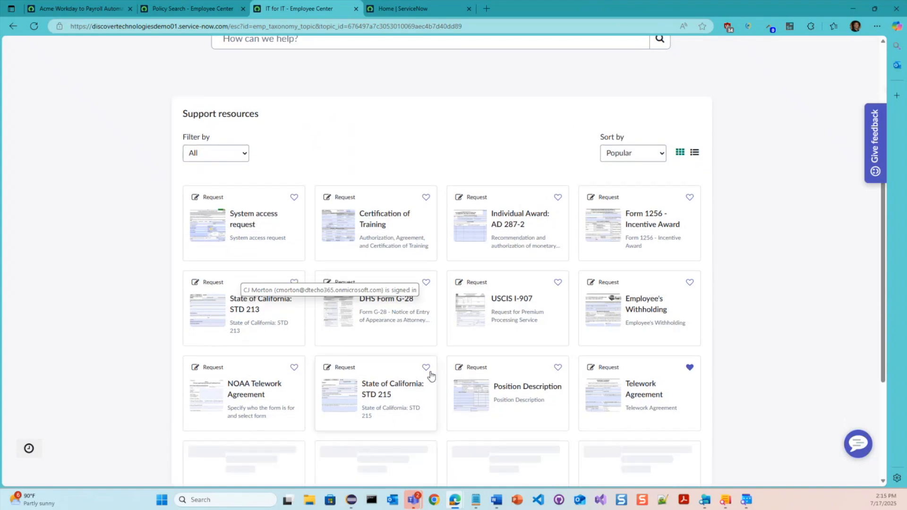
{"action": "scroll", "coordinate": [421, 331], "scroll_direction": "down", "scroll_amount": 1}
{"action": "scroll", "coordinate": [450, 440], "scroll_direction": "down", "scroll_amount": 5}
{"action": "left_click", "coordinate": [441, 456]}
{"action": "scroll", "coordinate": [419, 374], "scroll_direction": "down", "scroll_amount": 5}
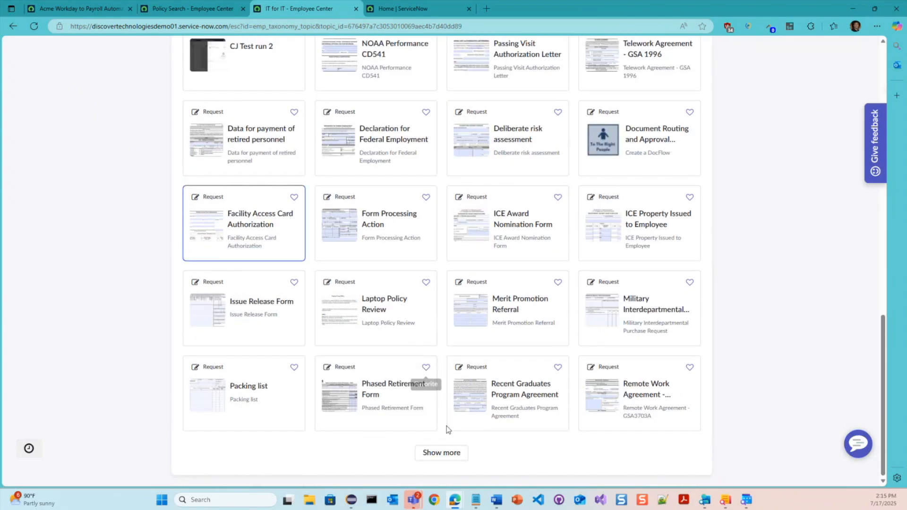
{"action": "left_click", "coordinate": [443, 461]}
{"action": "scroll", "coordinate": [425, 378], "scroll_direction": "down", "scroll_amount": 4}
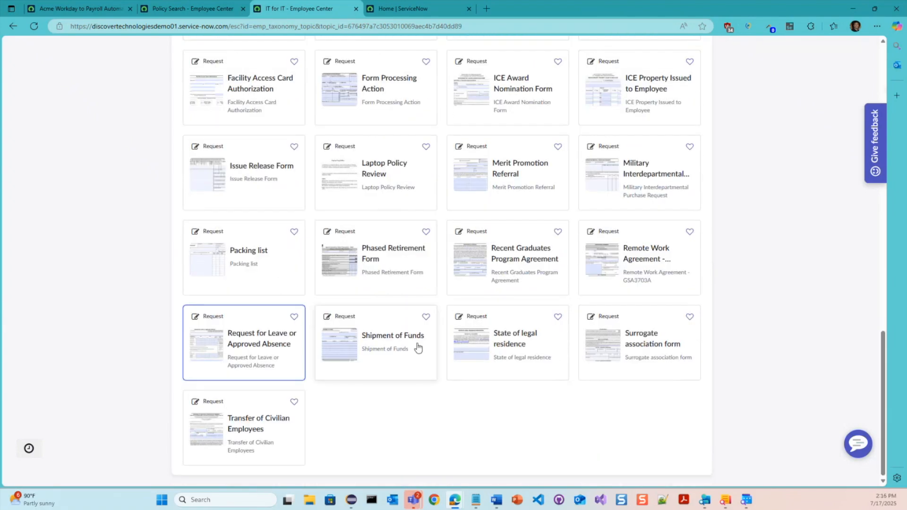
{"action": "scroll", "coordinate": [418, 348], "scroll_direction": "up", "scroll_amount": 10}
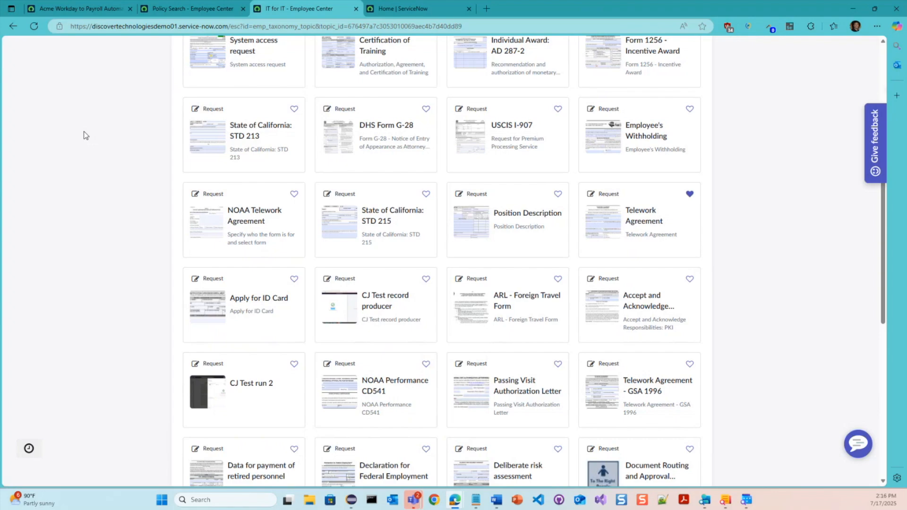
{"action": "scroll", "coordinate": [503, 239], "scroll_direction": "up", "scroll_amount": 8}
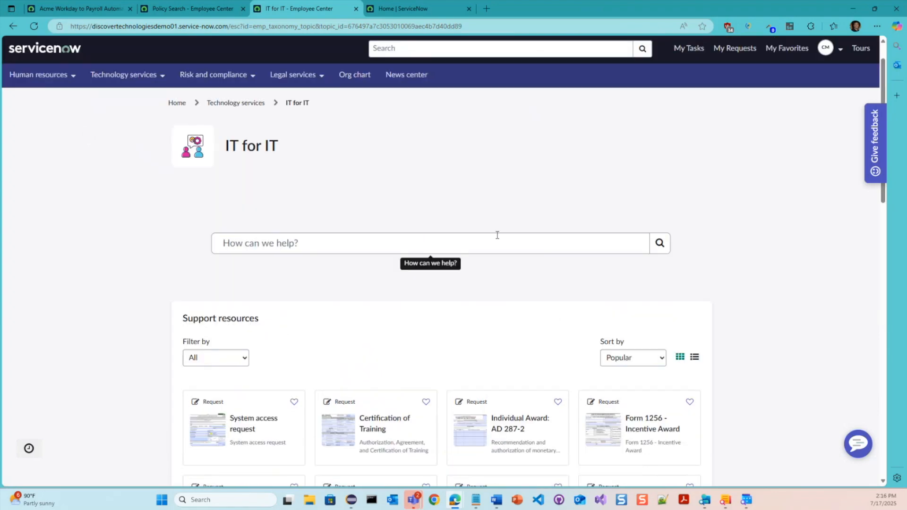
Open the "Individual Award: AD 287-2" request from the IT for IT support resources
{"action": "scroll", "coordinate": [500, 235], "scroll_direction": "down", "scroll_amount": 3}
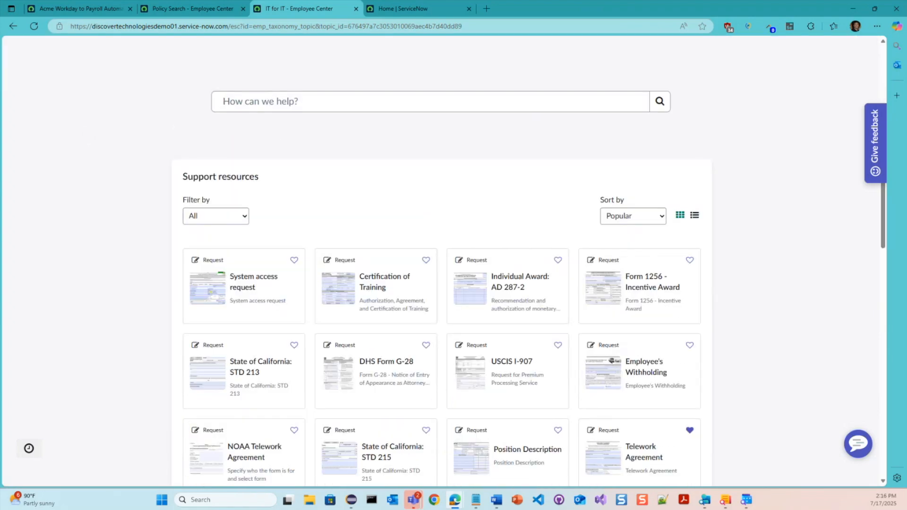
{"action": "scroll", "coordinate": [266, 279], "scroll_direction": "down", "scroll_amount": 1}
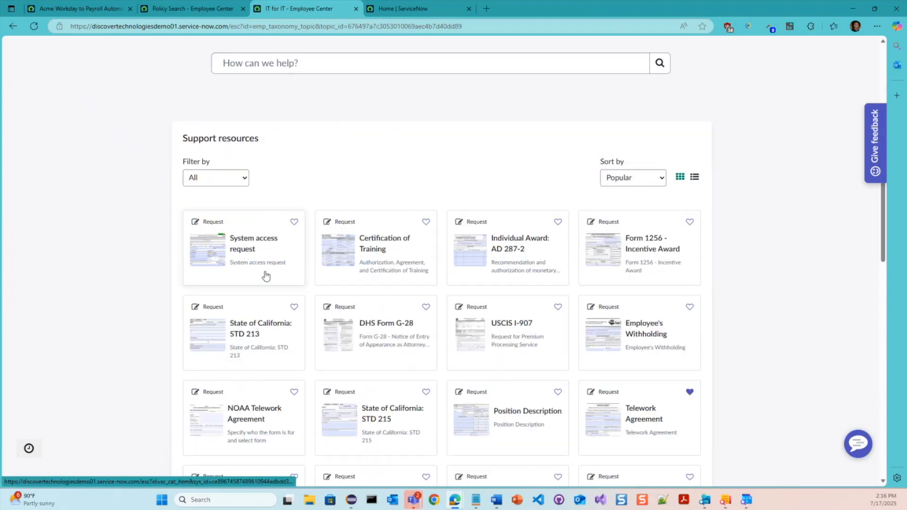
{"action": "left_click", "coordinate": [514, 253]}
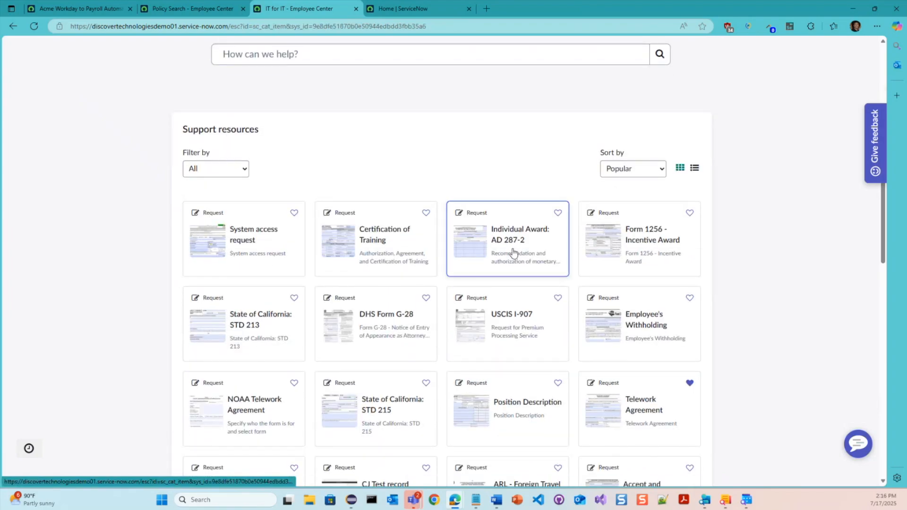
Choose the first nominee matching "evan", select the "AD 287-2 DS Just Review" form, and submit the award request
{"action": "left_click", "coordinate": [267, 320]}
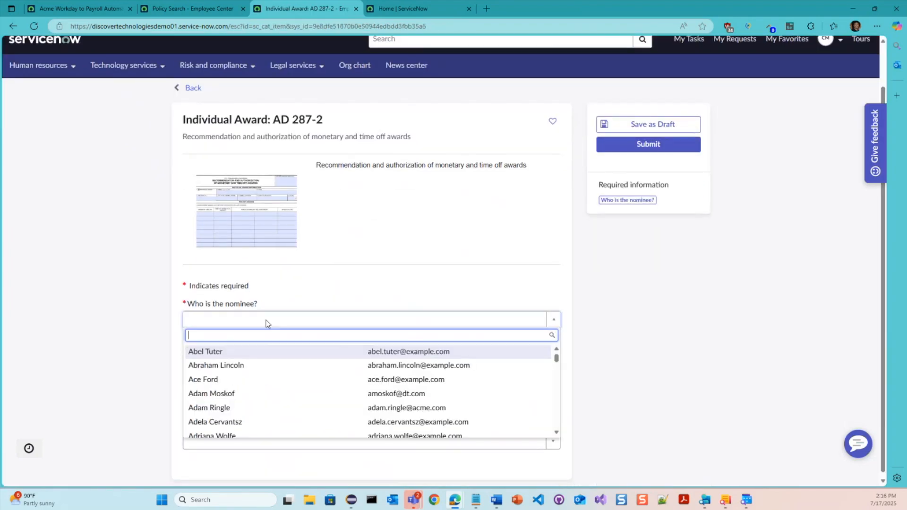
{"action": "type", "text": "evan"}
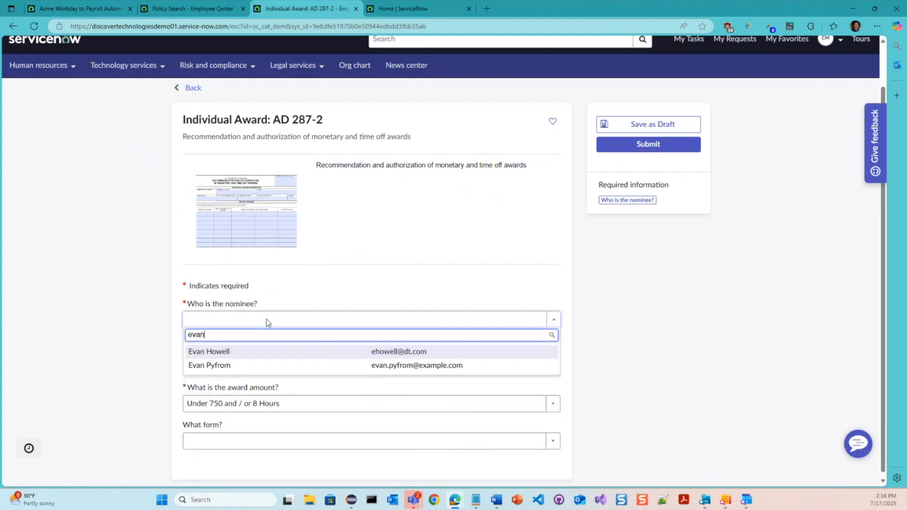
{"action": "key", "text": "Return"}
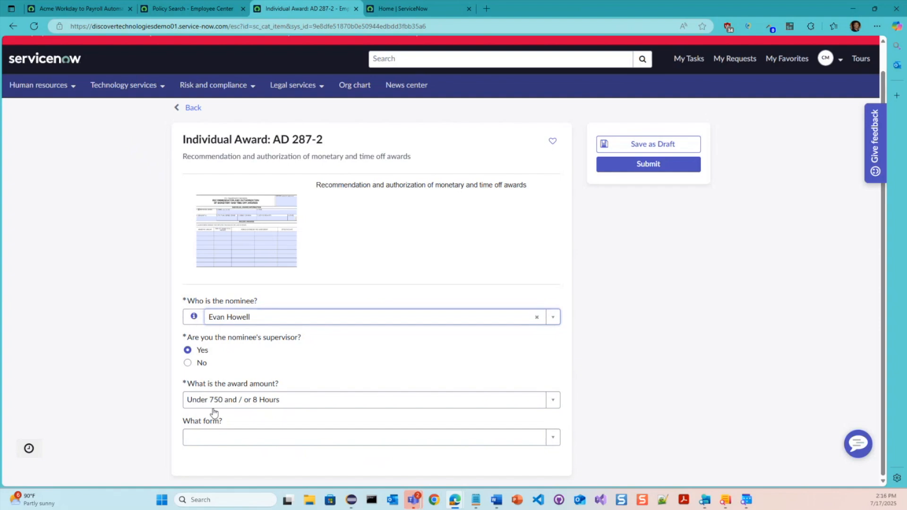
{"action": "left_click", "coordinate": [249, 441]}
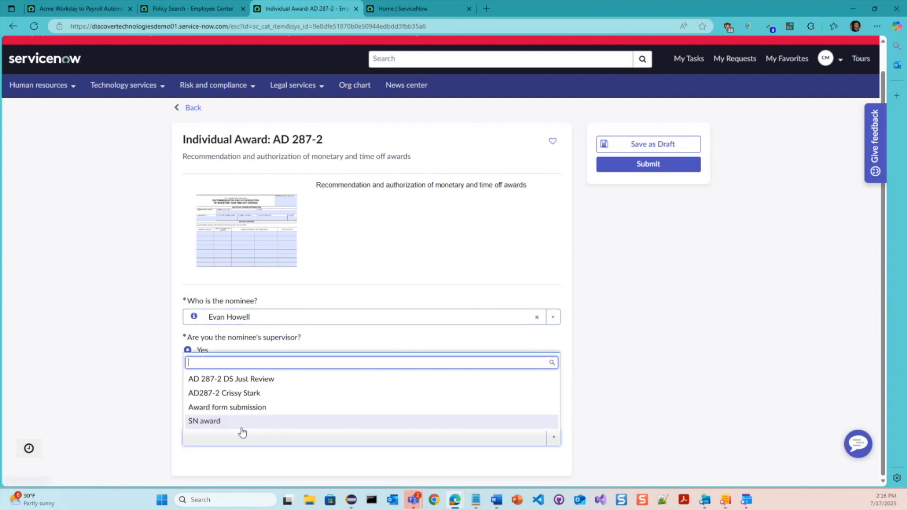
{"action": "left_click", "coordinate": [243, 377]}
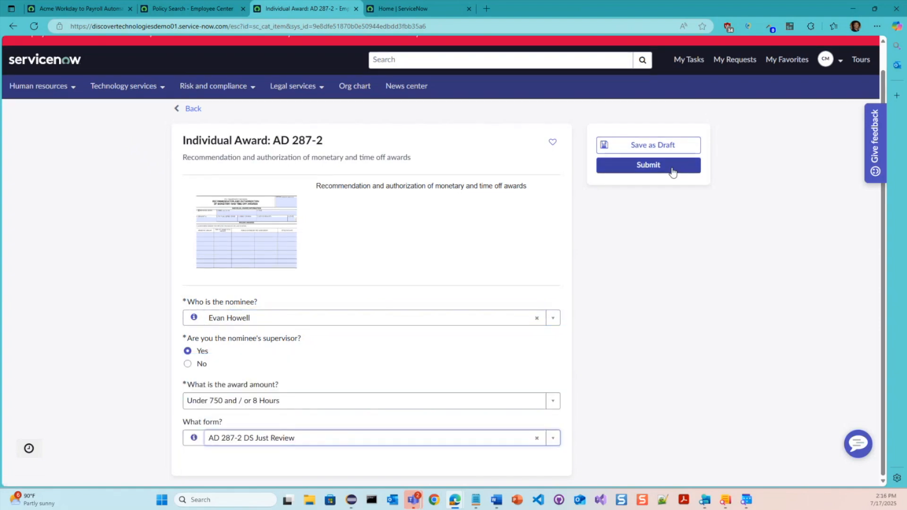
{"action": "left_click", "coordinate": [673, 171]}
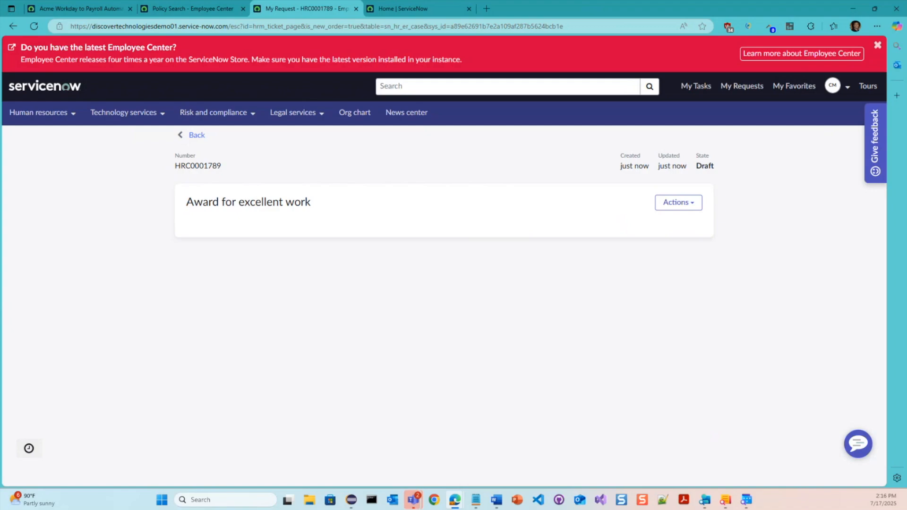
Find "docflow" from the other open ServiceNow admin home, open DocFlow My Assignments, and expand the list of assignments
{"action": "left_click", "coordinate": [401, 8]}
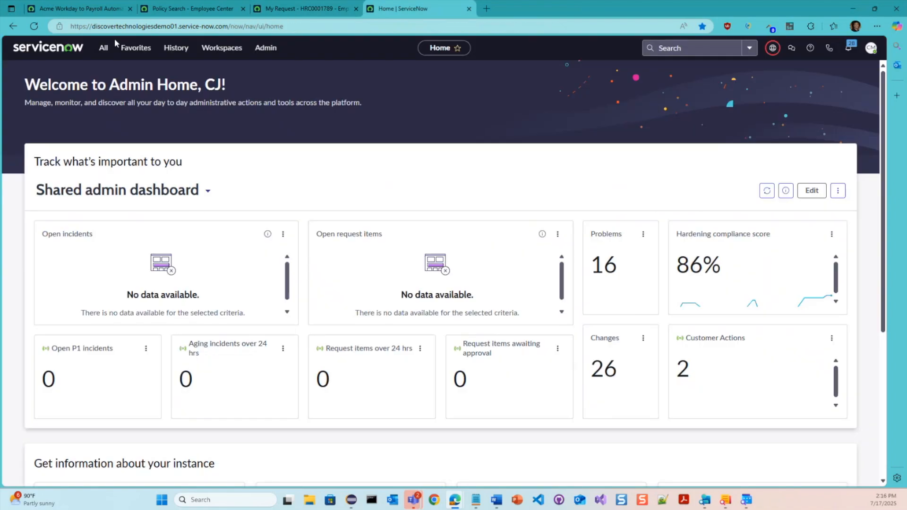
{"action": "left_click", "coordinate": [103, 48]}
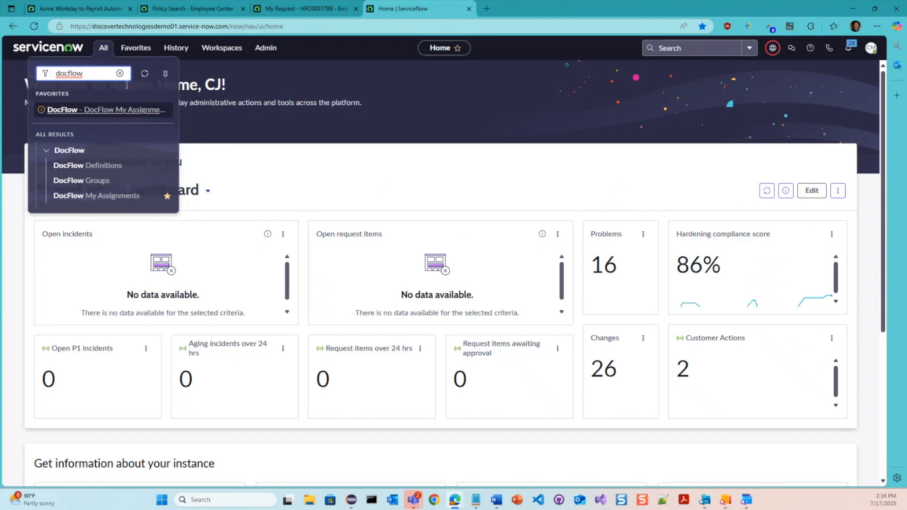
{"action": "left_click", "coordinate": [115, 201]}
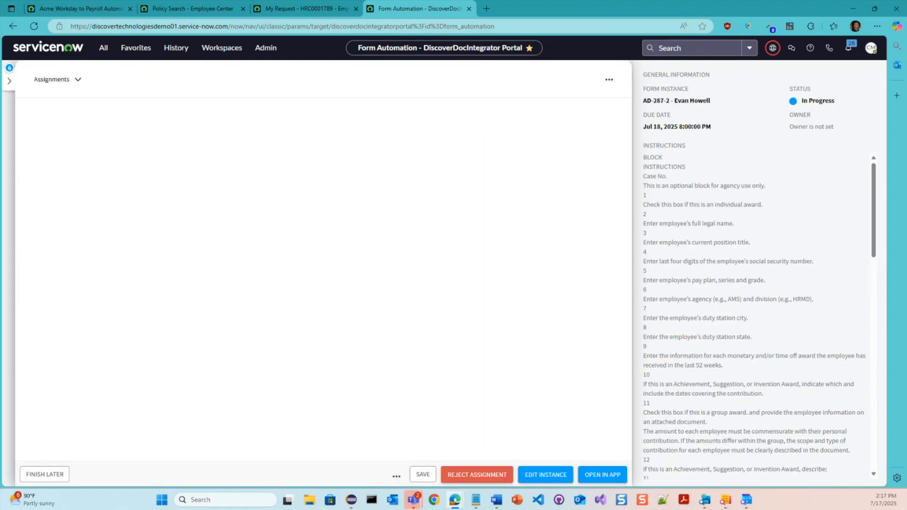
{"action": "left_click", "coordinate": [9, 80]}
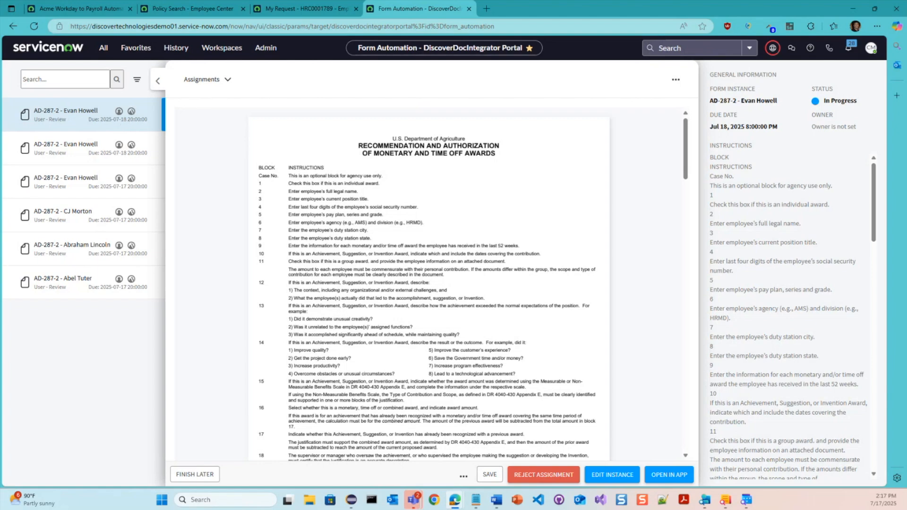
Look through the prefilled AD-287-2 award form, open it in the desktop PDF app, and dismiss the task instructions
{"action": "left_click", "coordinate": [226, 79]}
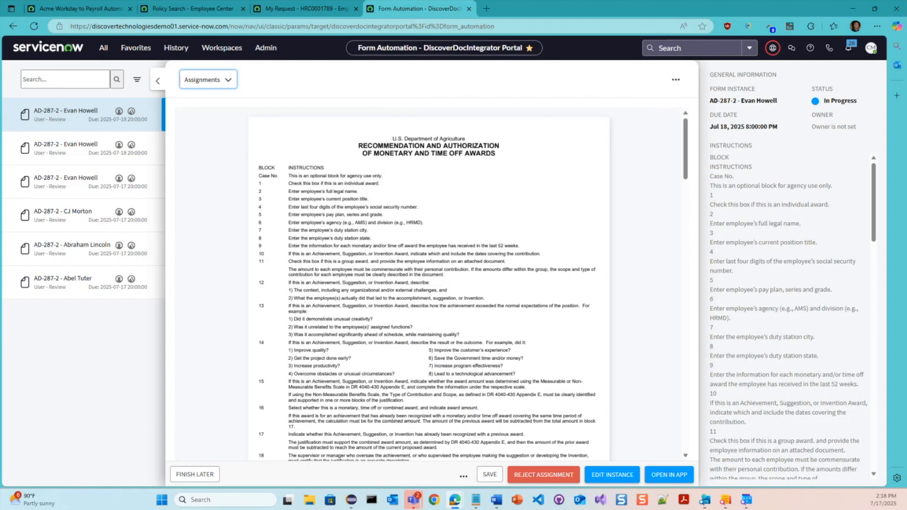
{"action": "scroll", "coordinate": [472, 249], "scroll_direction": "down", "scroll_amount": 10}
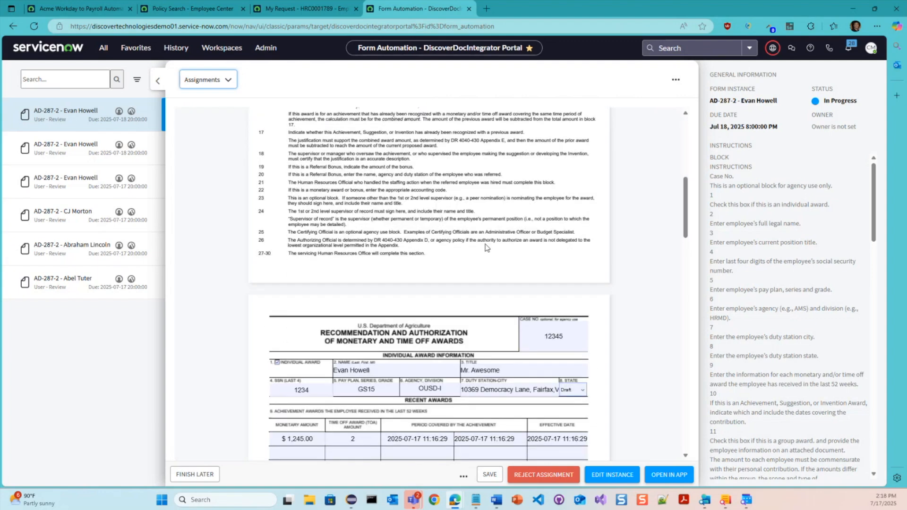
{"action": "scroll", "coordinate": [471, 250], "scroll_direction": "up", "scroll_amount": 4}
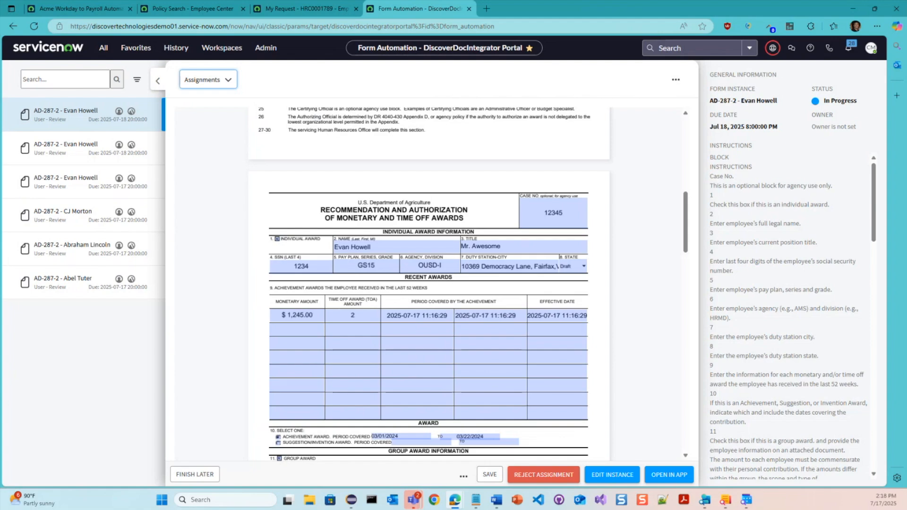
{"action": "scroll", "coordinate": [405, 296], "scroll_direction": "up", "scroll_amount": 3}
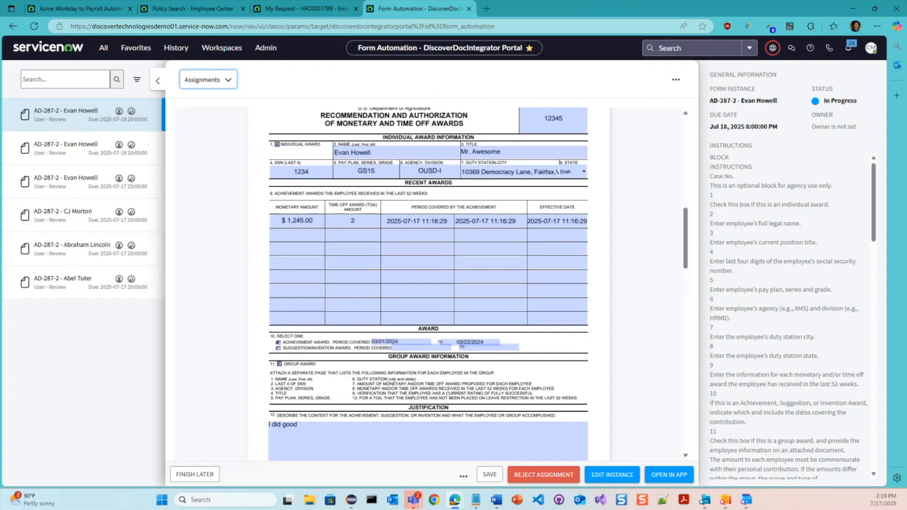
{"action": "left_click", "coordinate": [669, 475]}
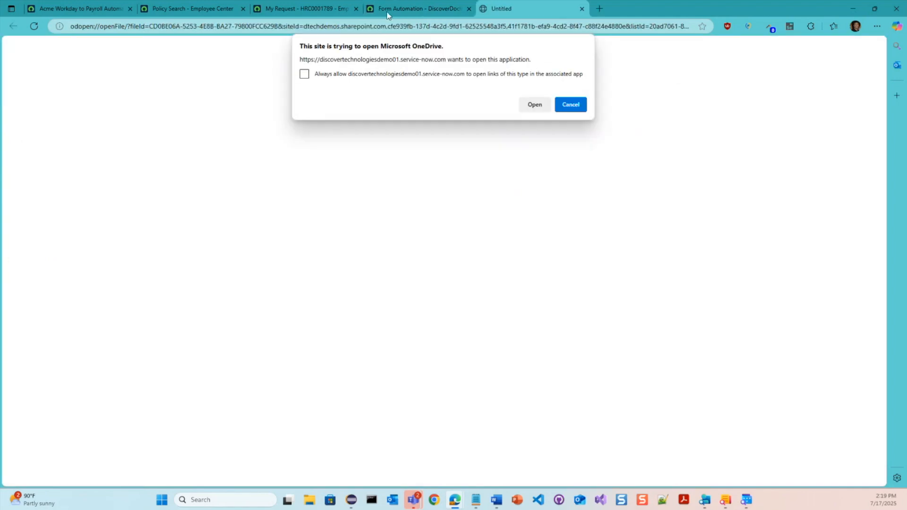
{"action": "left_click", "coordinate": [535, 110]}
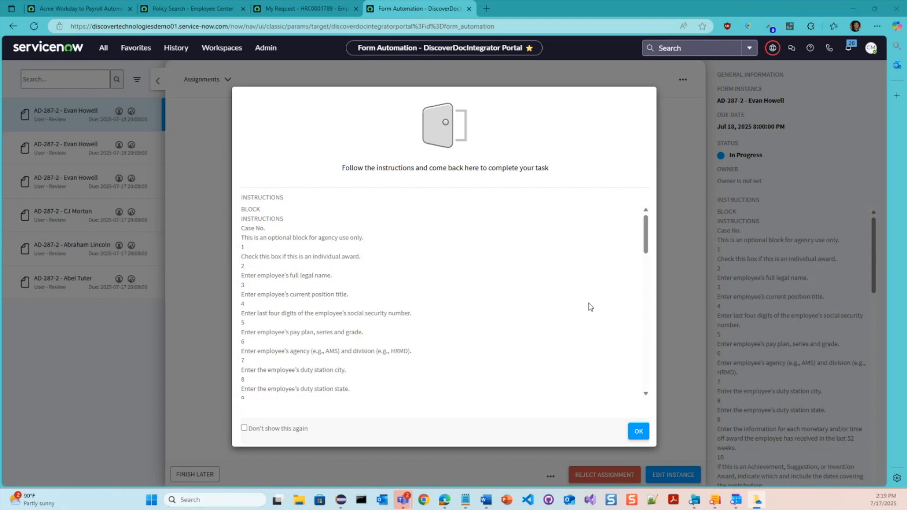
{"action": "left_click", "coordinate": [639, 430]}
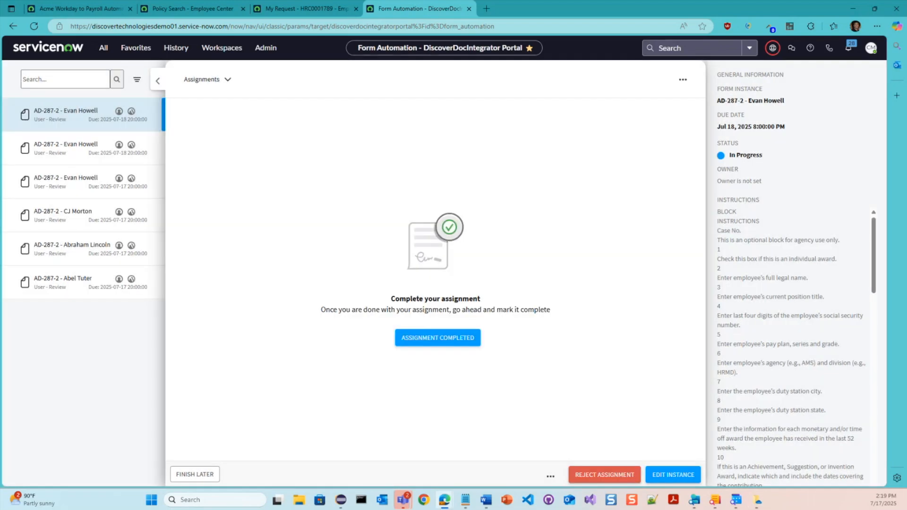
{"action": "left_click", "coordinate": [668, 475]}
Digitally sign block 21's Human Resources official signature field with the Windows Digital ID expiring 2030.07.15, replacing the existing PDF
{"action": "scroll", "coordinate": [474, 291], "scroll_direction": "down", "scroll_amount": 5}
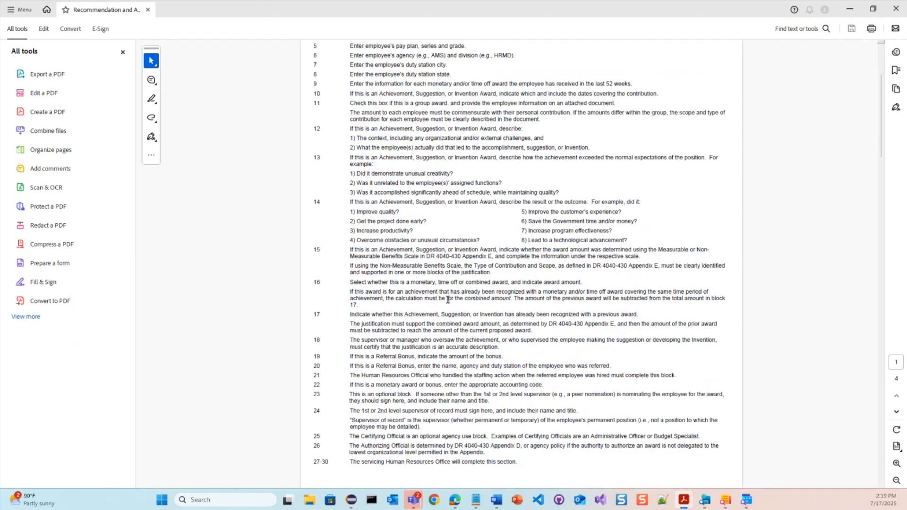
{"action": "scroll", "coordinate": [474, 291], "scroll_direction": "down", "scroll_amount": 15}
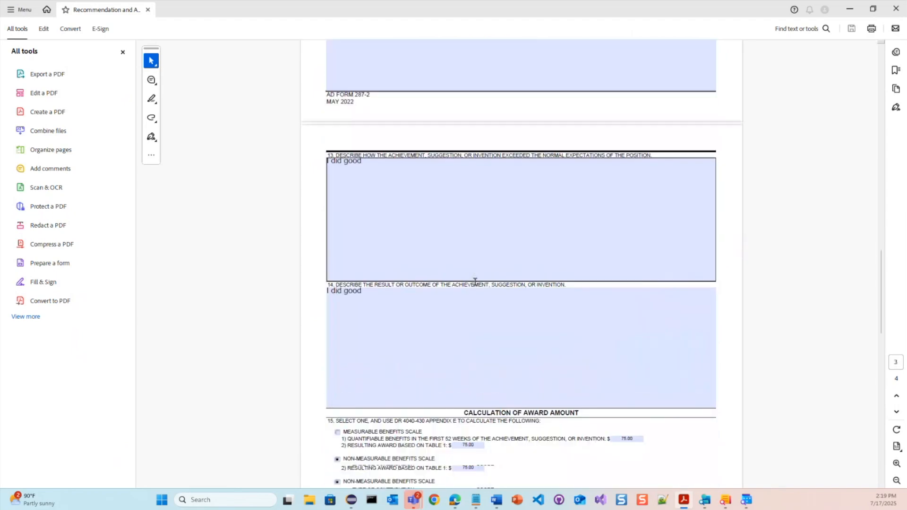
{"action": "scroll", "coordinate": [477, 284], "scroll_direction": "down", "scroll_amount": 3}
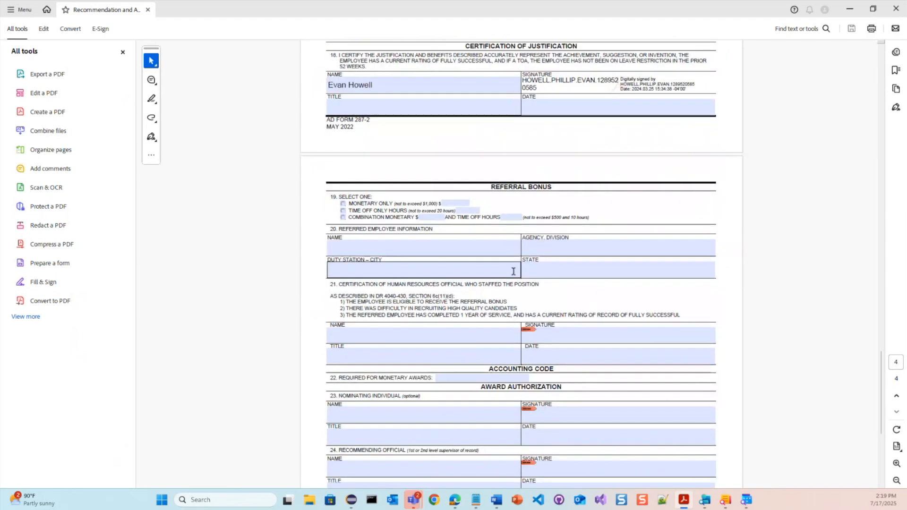
{"action": "left_click", "coordinate": [577, 337]}
{"action": "left_click", "coordinate": [393, 271]}
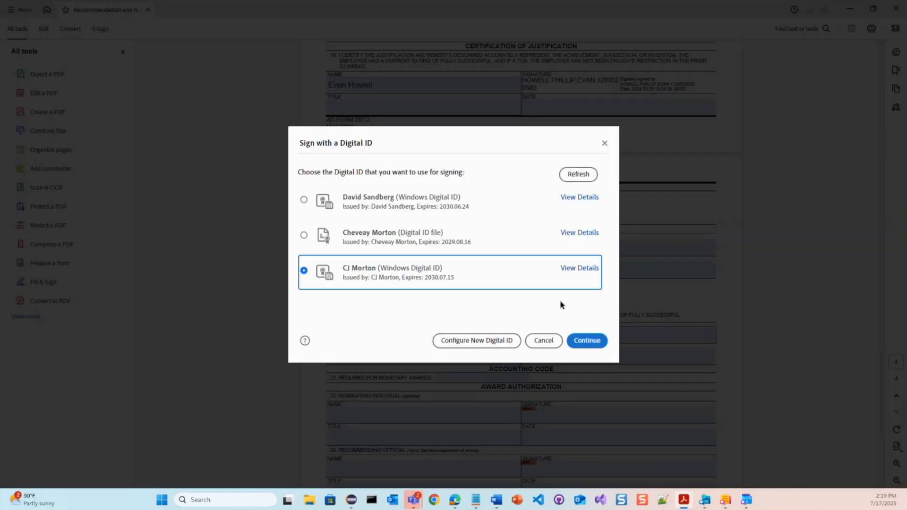
{"action": "left_click", "coordinate": [600, 345]}
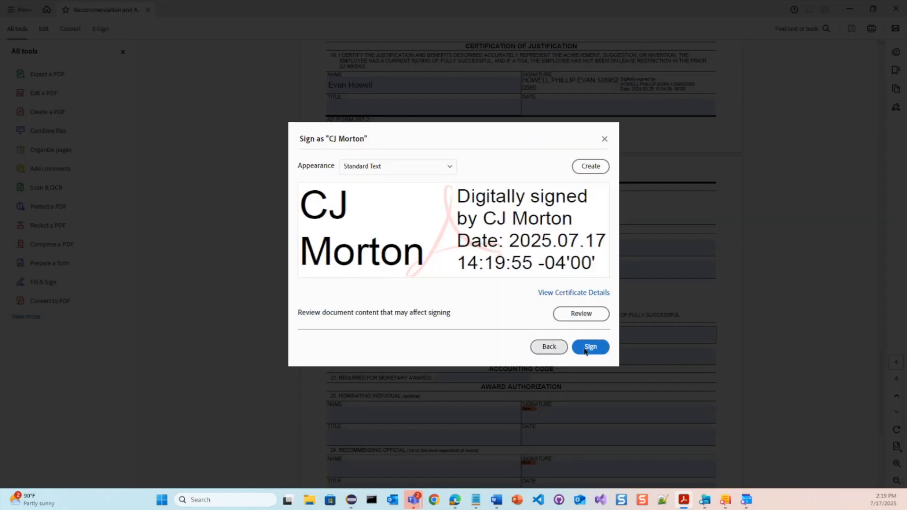
{"action": "left_click", "coordinate": [588, 349]}
{"action": "left_click", "coordinate": [376, 239]}
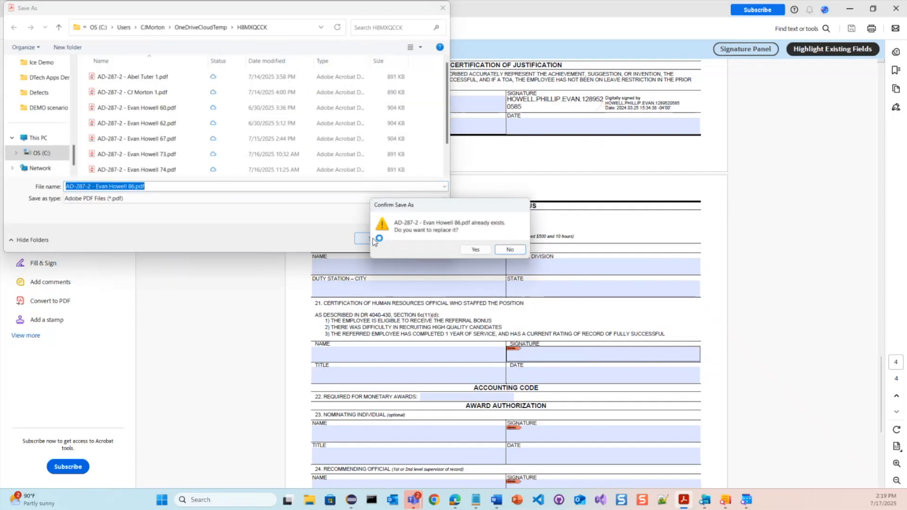
{"action": "left_click", "coordinate": [478, 251]}
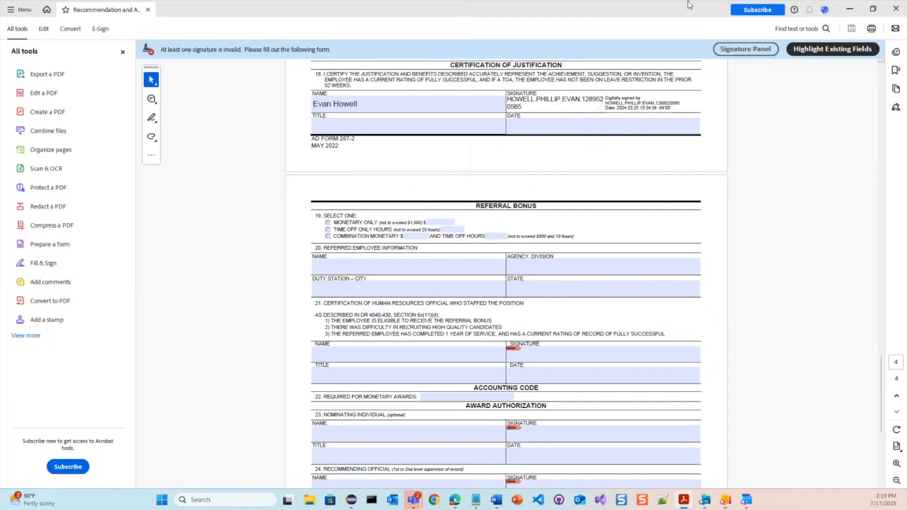
Close the signed PDF in Acrobat and mark the AD-287-2 assignment as completed in ServiceNow
{"action": "left_click", "coordinate": [896, 9]}
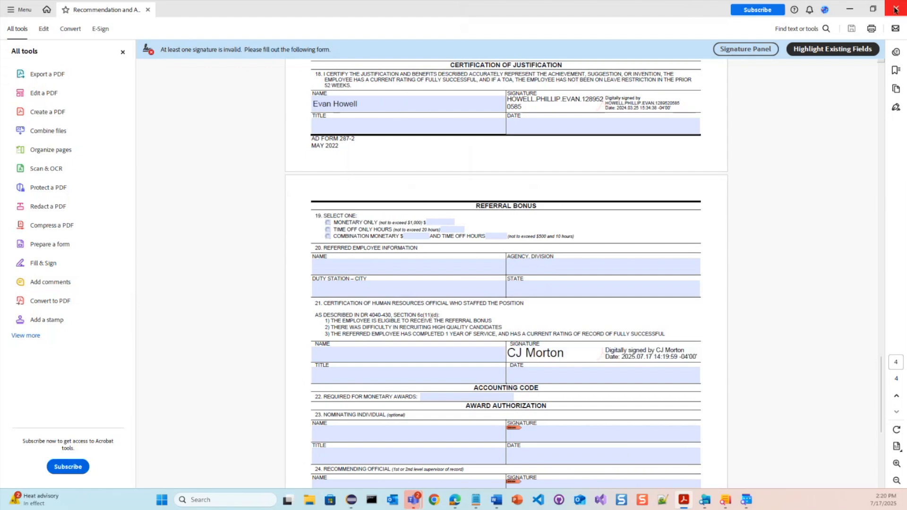
{"action": "left_click", "coordinate": [456, 337]}
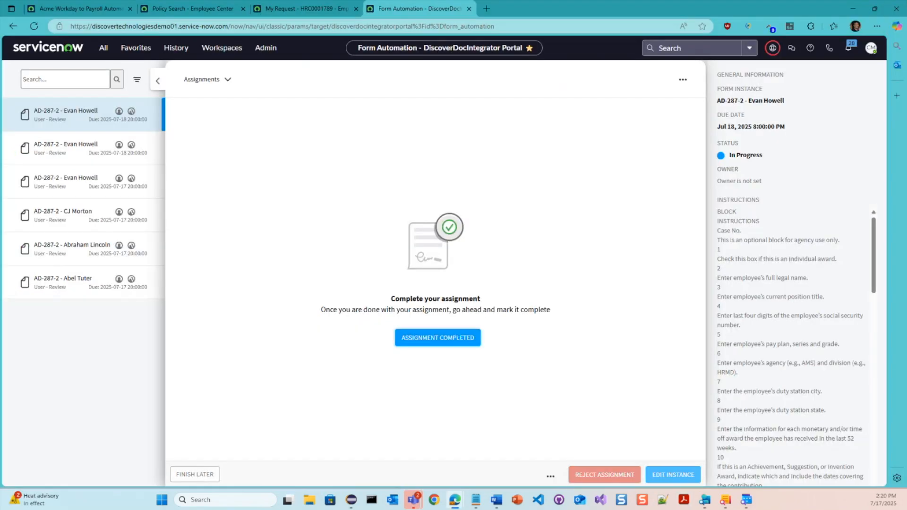